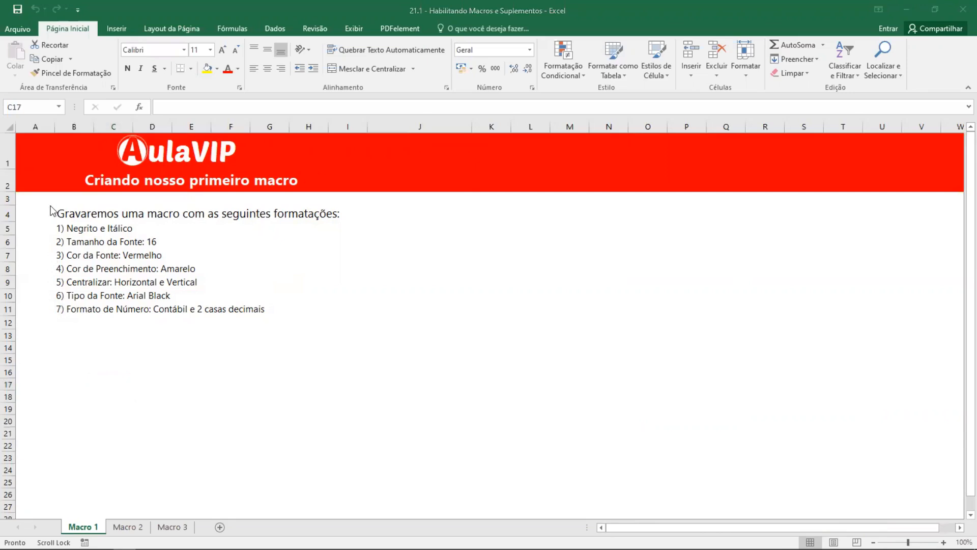
- Enable the Desenvolvedor tab in the ribbon customization options and display its commands
left_click(62, 32)
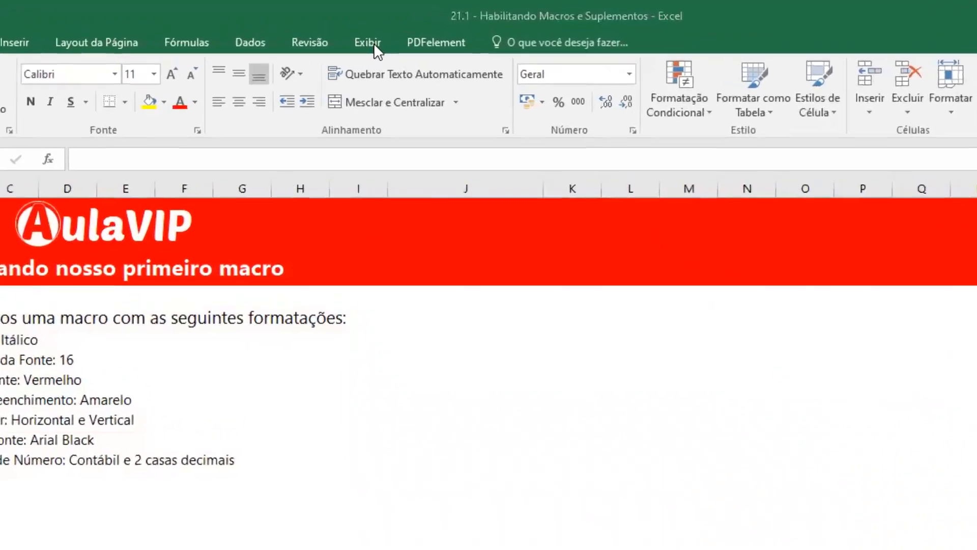
left_click(357, 32)
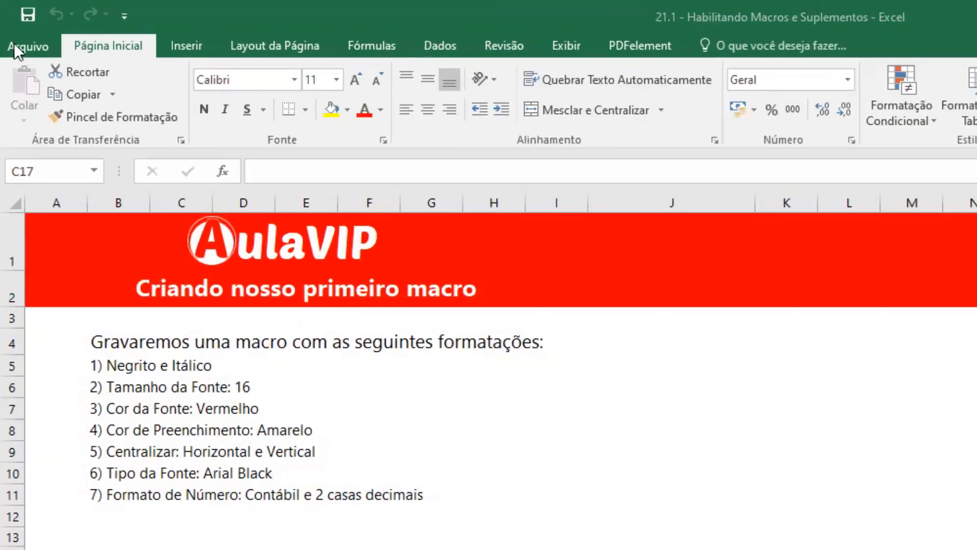
left_click(25, 47)
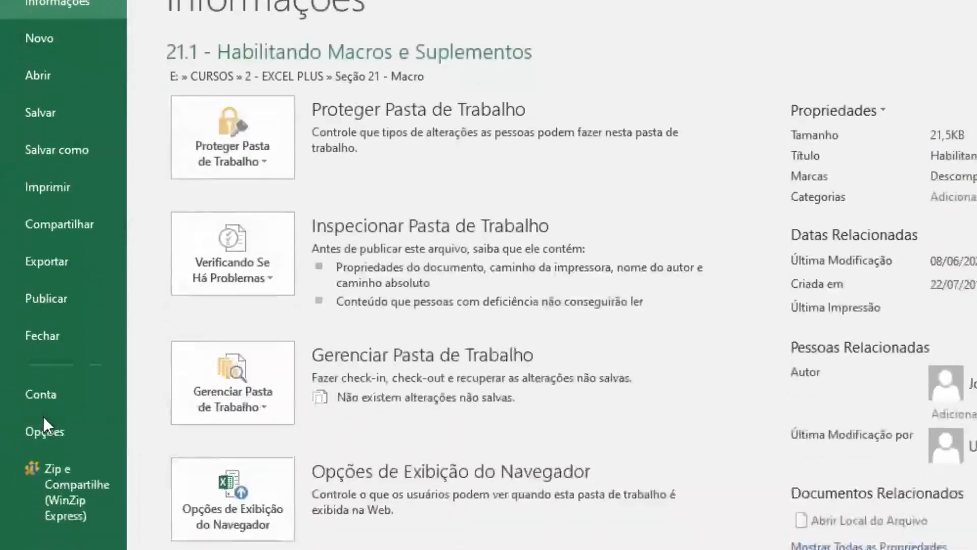
left_click(66, 248)
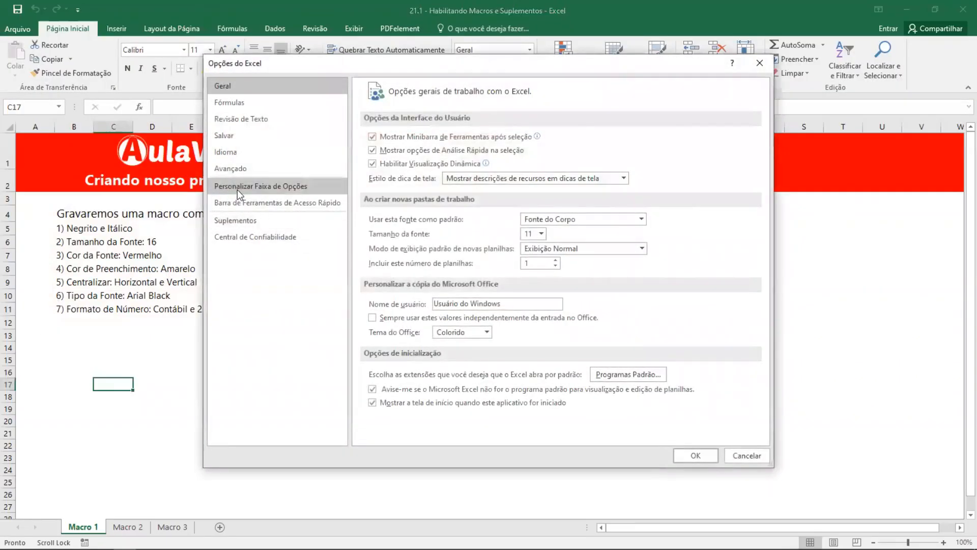
left_click(237, 189)
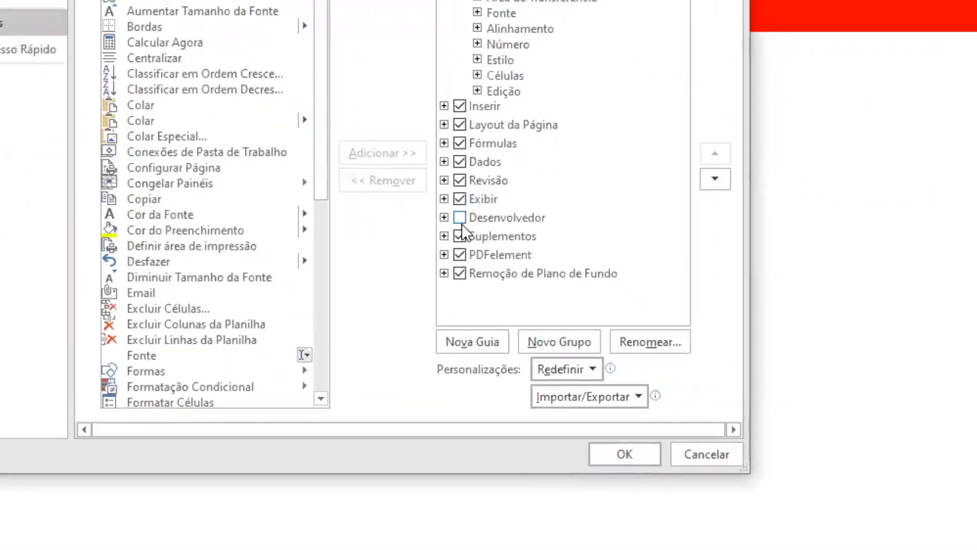
left_click(458, 219)
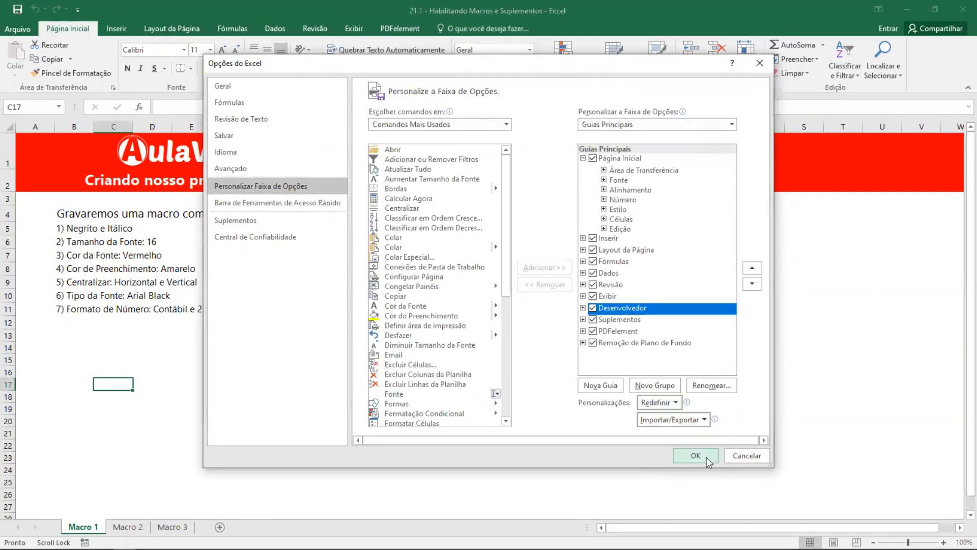
left_click(696, 456)
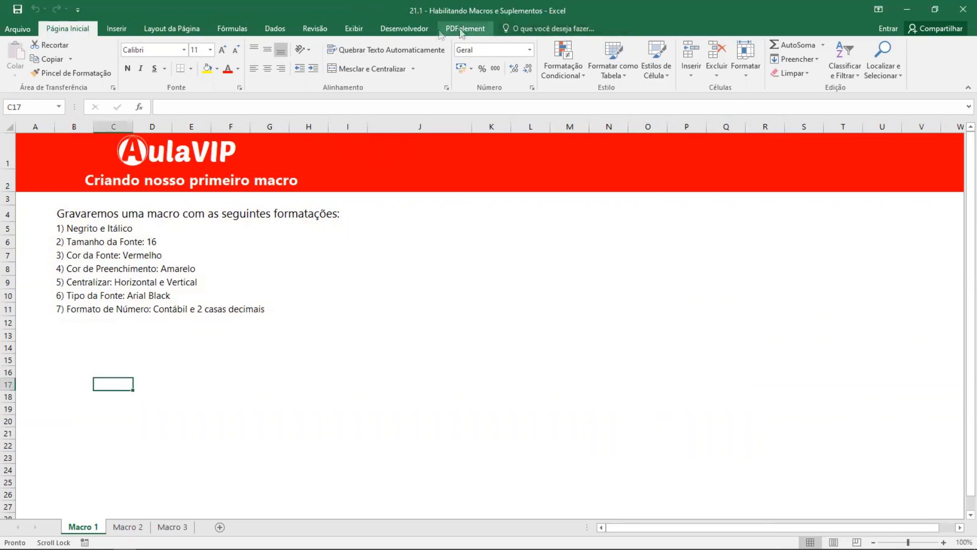
left_click(393, 31)
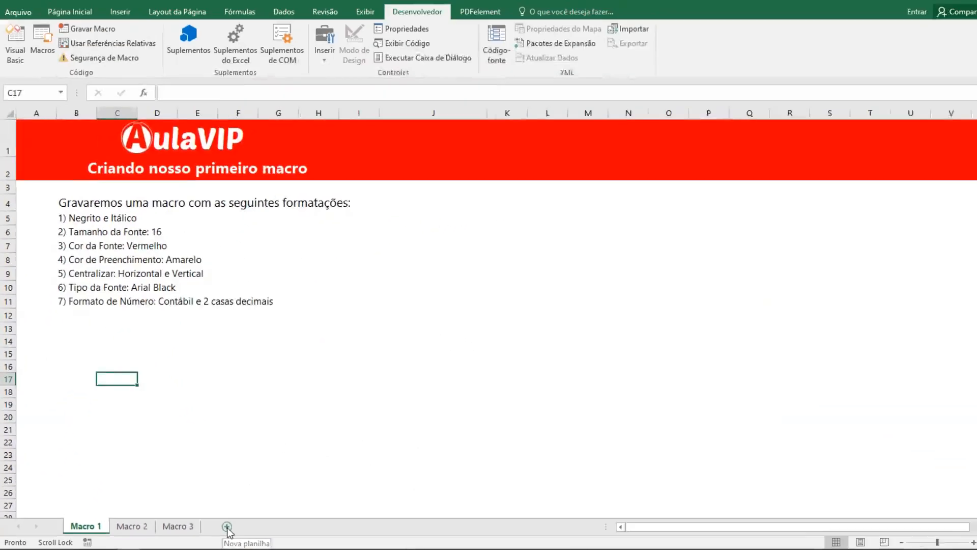
- Add a new blank worksheet to the workbook and select its cell A1
left_click(351, 514)
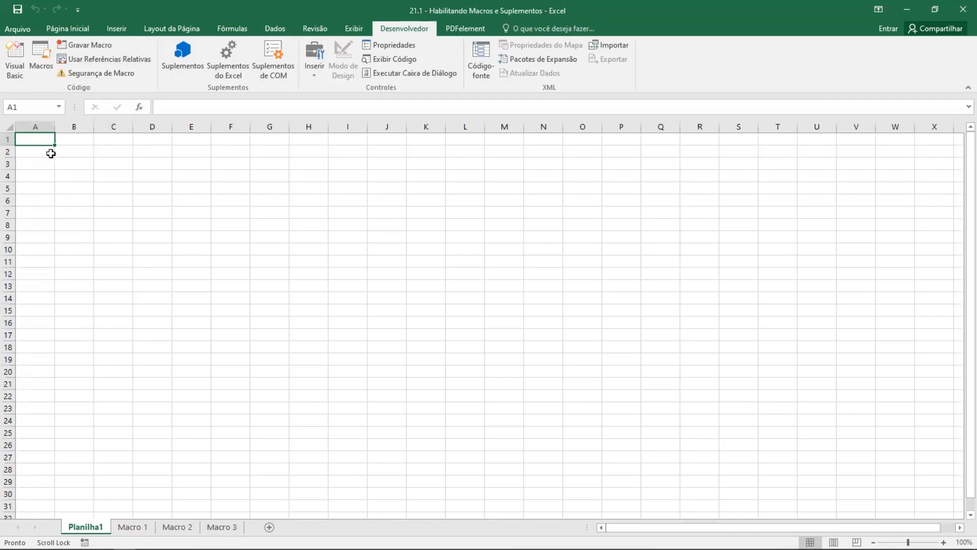
scroll(35, 137, "up", 8, "ctrl")
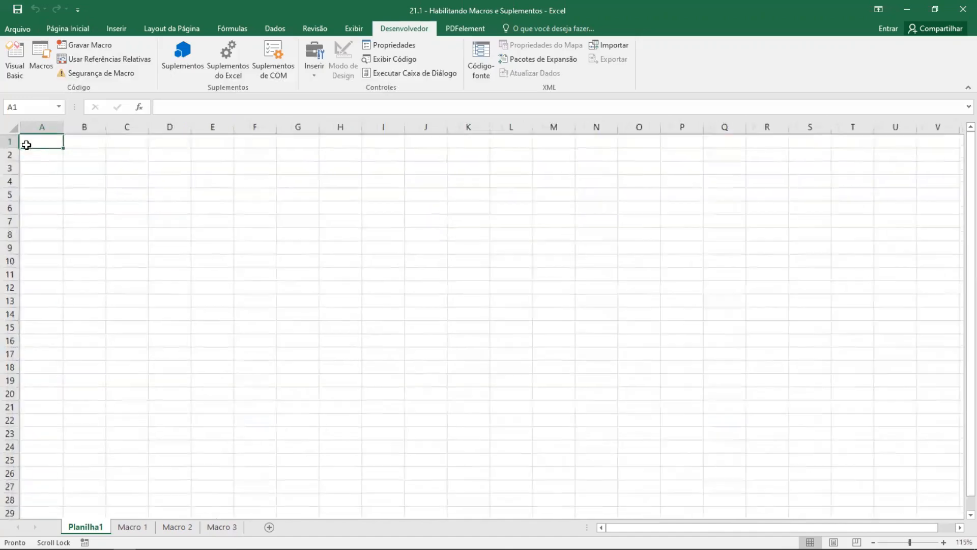
left_click(146, 206)
left_click(79, 166)
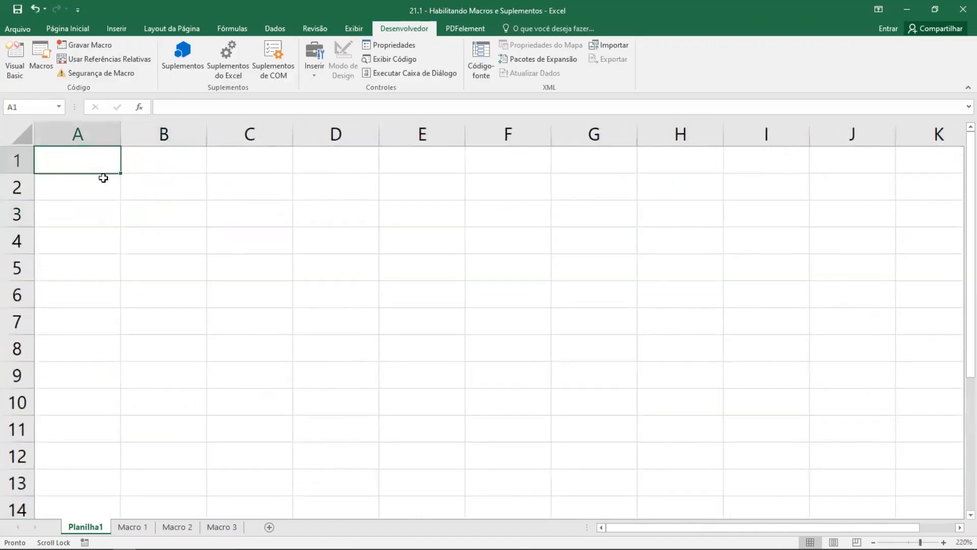
- Draw a rounded rectangle about 1.46 cm wide and 0.45 cm high over cell B1
left_click(69, 29)
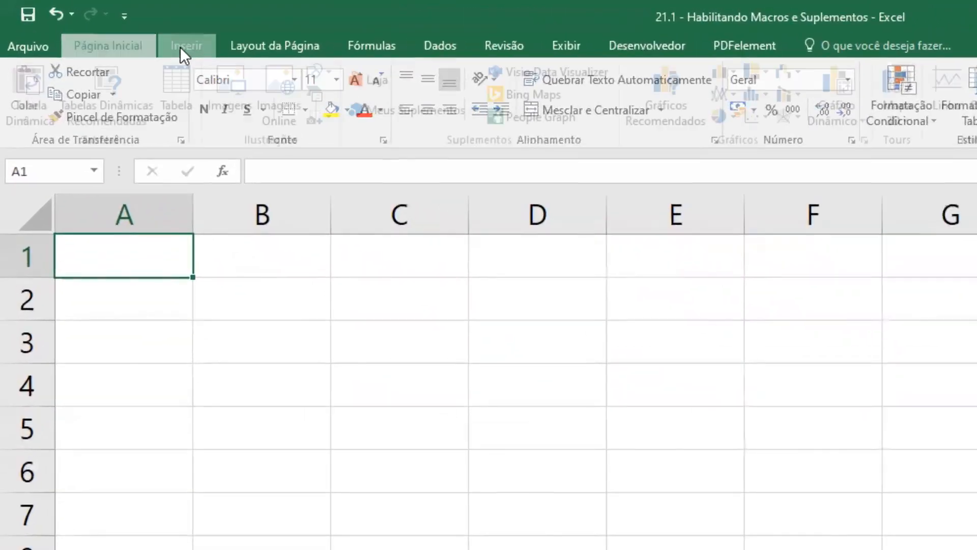
left_click(152, 40)
left_click(91, 37)
left_click(176, 47)
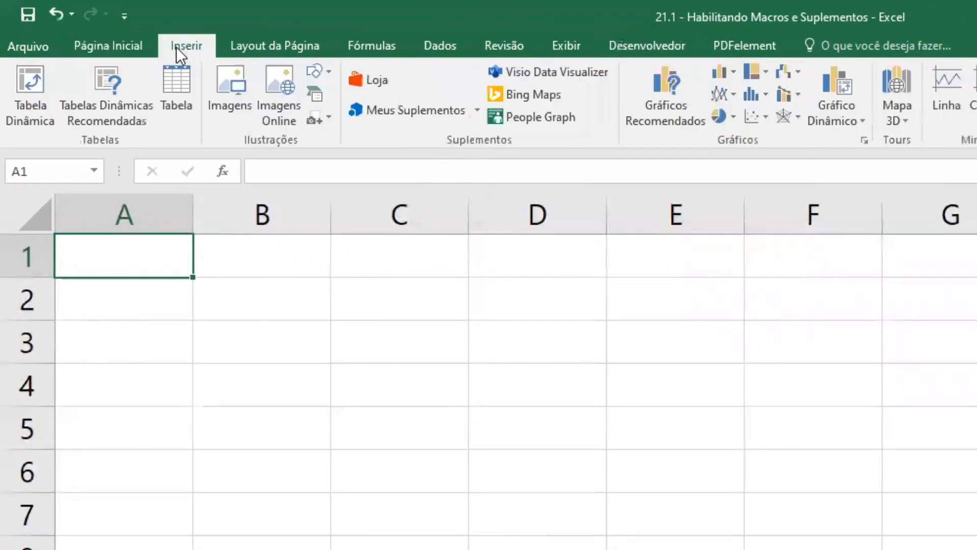
left_click(328, 72)
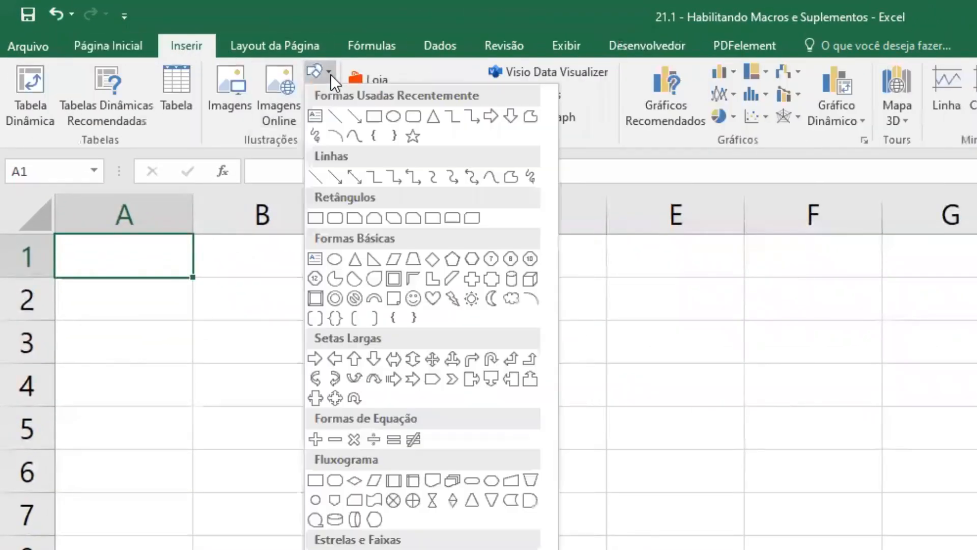
left_click(411, 115)
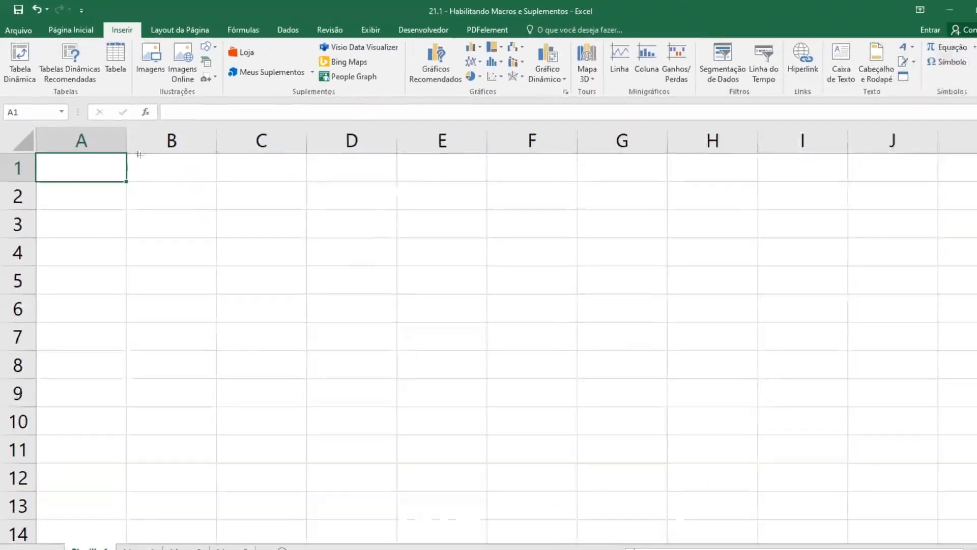
left_click(198, 44)
left_click(258, 73)
left_click(237, 158)
left_click(198, 44)
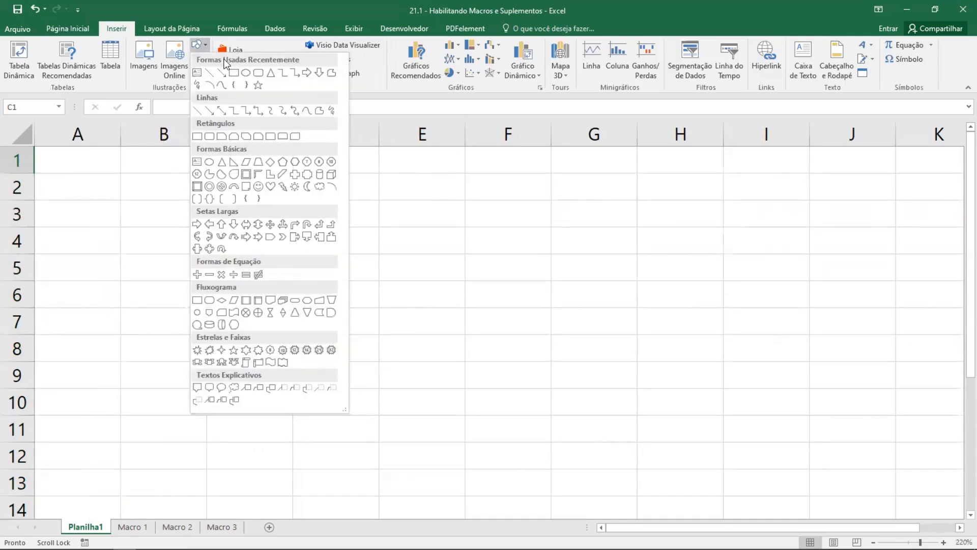
left_click(257, 76)
left_click_drag(134, 148, 208, 171)
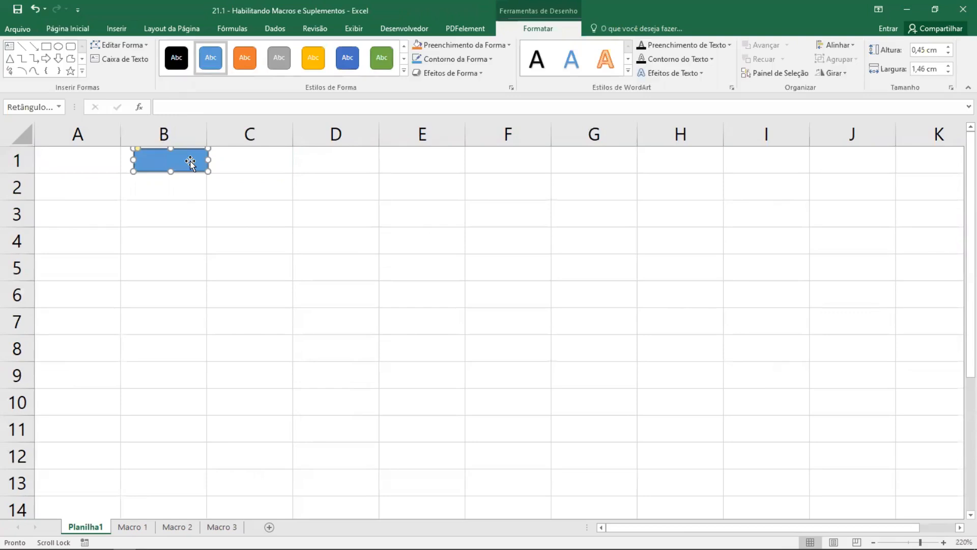
- Start recording a new macro assigned to the rounded rectangle, stored in Esta pasta de trabalho
right_click(189, 161)
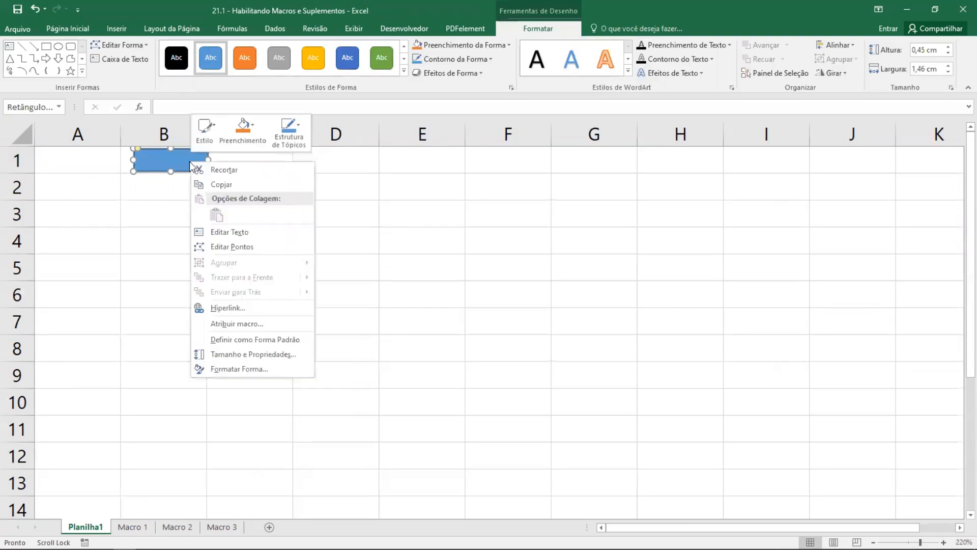
left_click(245, 324)
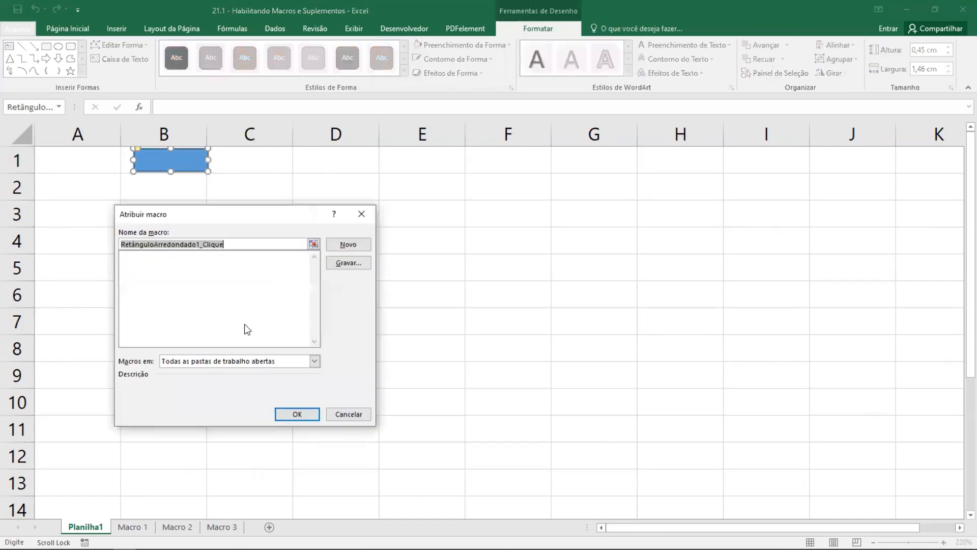
left_click_drag(220, 218, 390, 199)
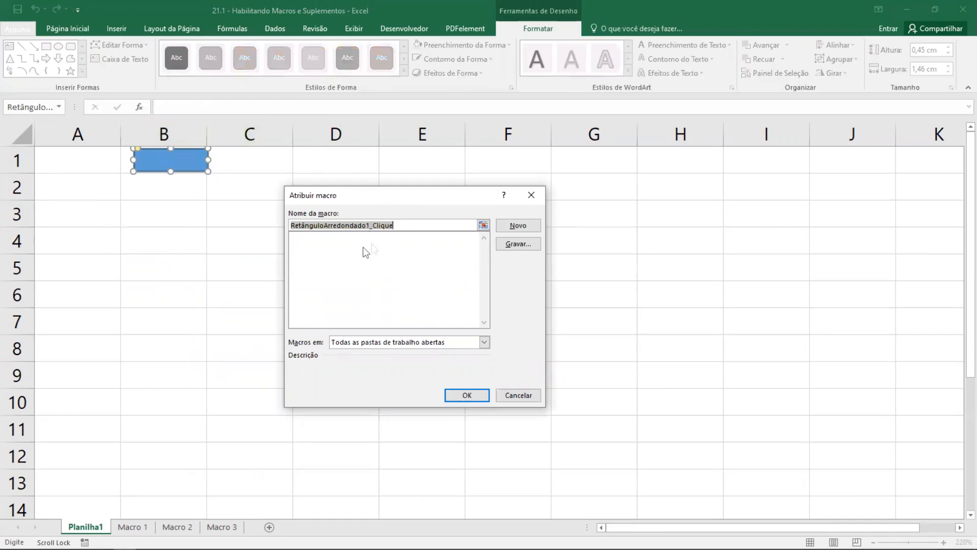
left_click(524, 245)
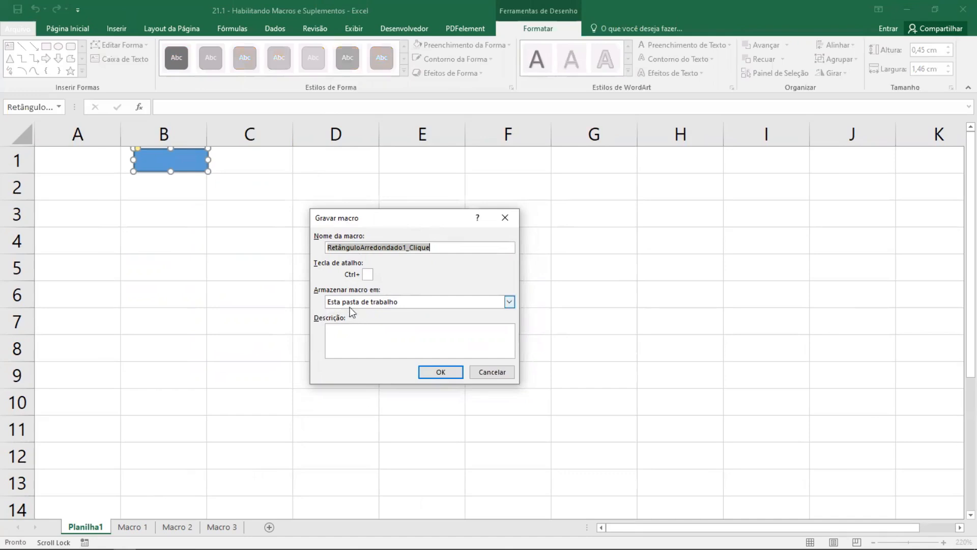
left_click(506, 302)
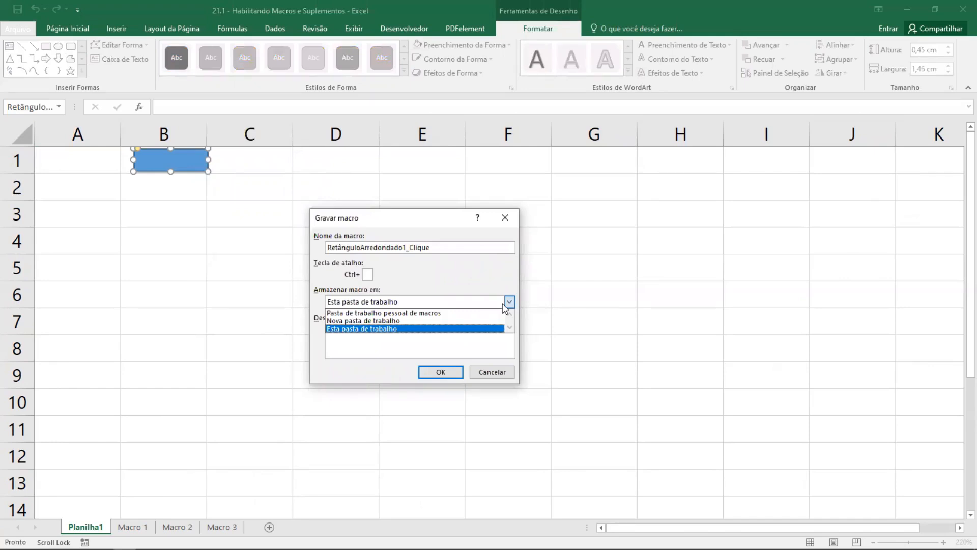
left_click(502, 304)
left_click(372, 329)
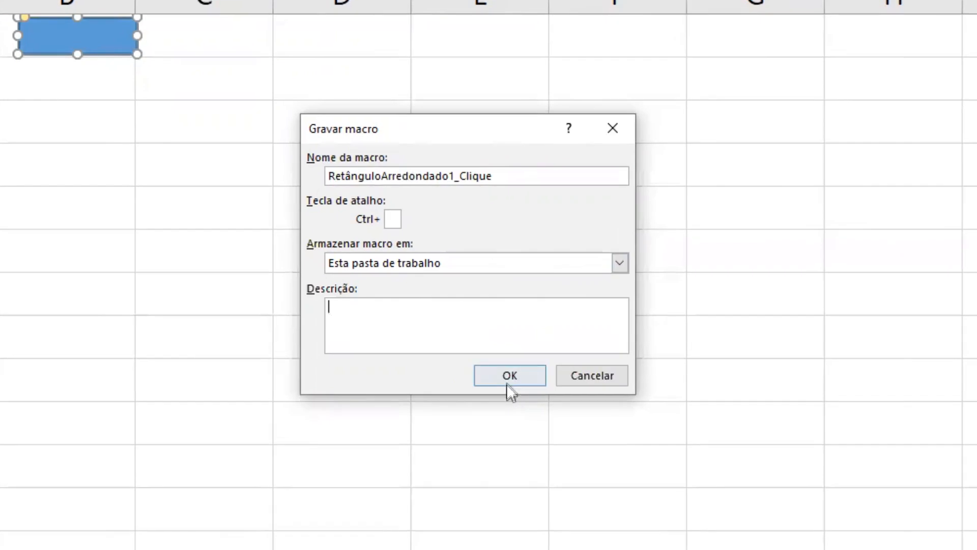
left_click(438, 375)
left_click(506, 376)
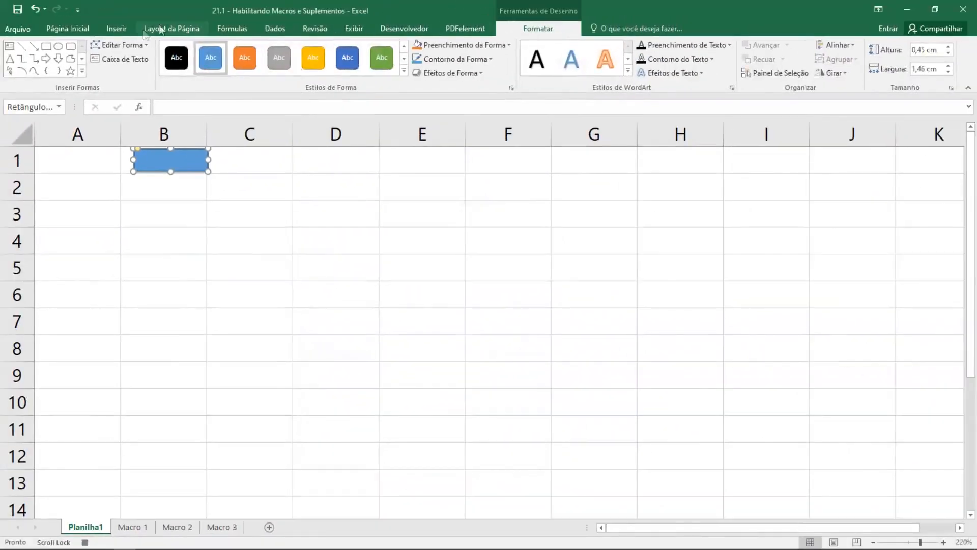
- Format cells A1:A10 as bold, italic and underlined in Adobe Gothic Std B, size 14, and widen column A
left_click(395, 30)
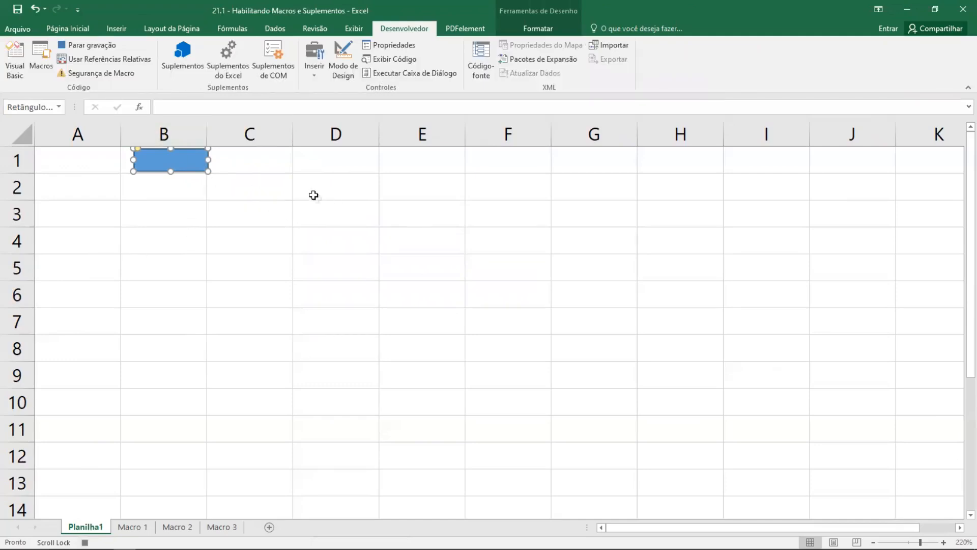
left_click_drag(64, 158, 56, 405)
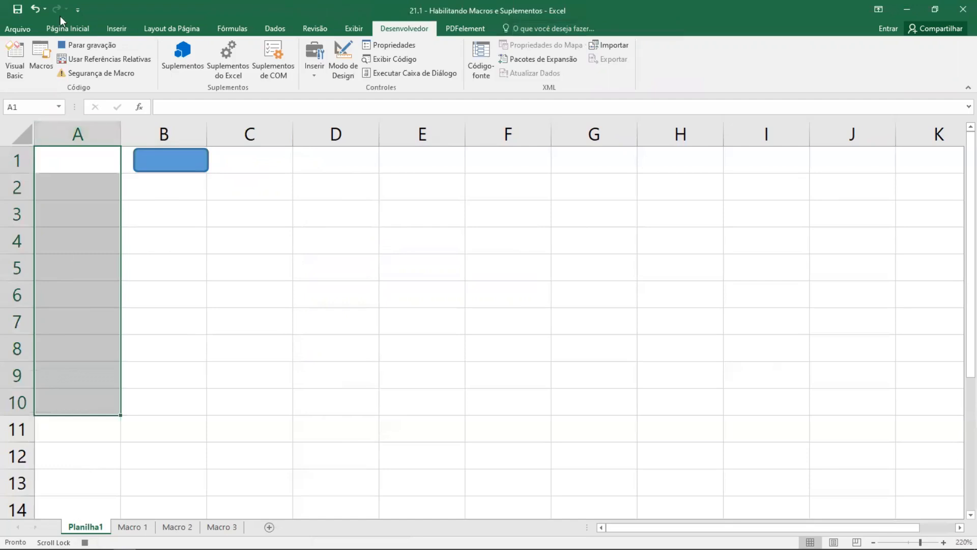
left_click(59, 27)
left_click(127, 70)
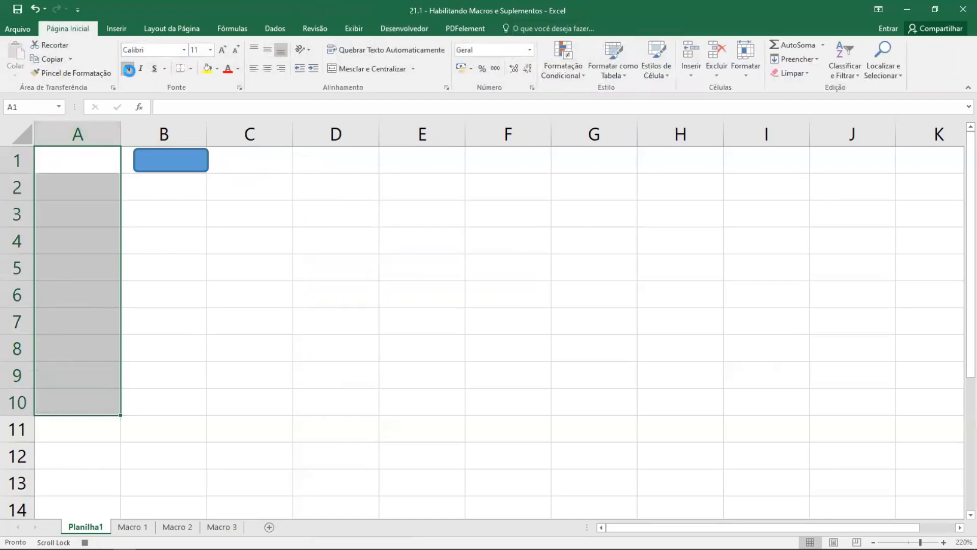
left_click(183, 51)
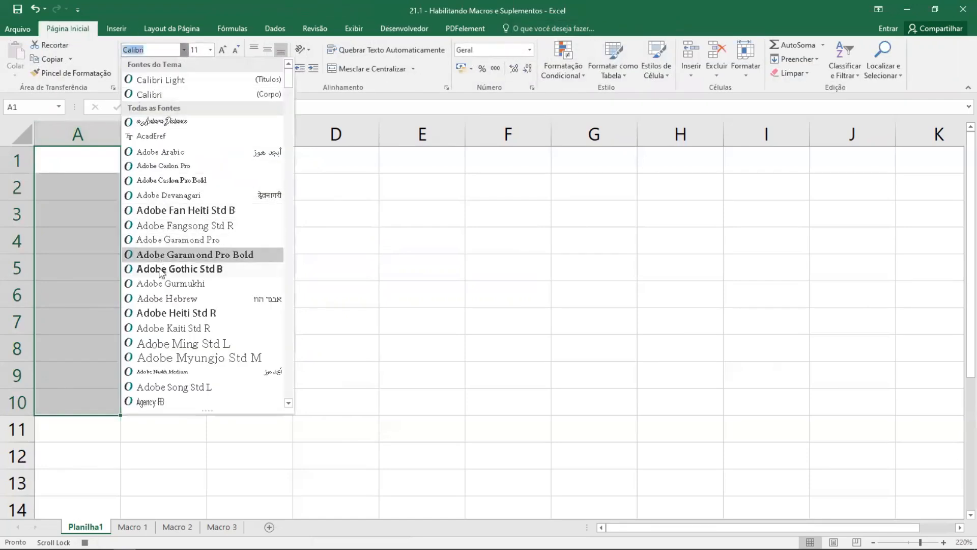
left_click(185, 268)
left_click(219, 53)
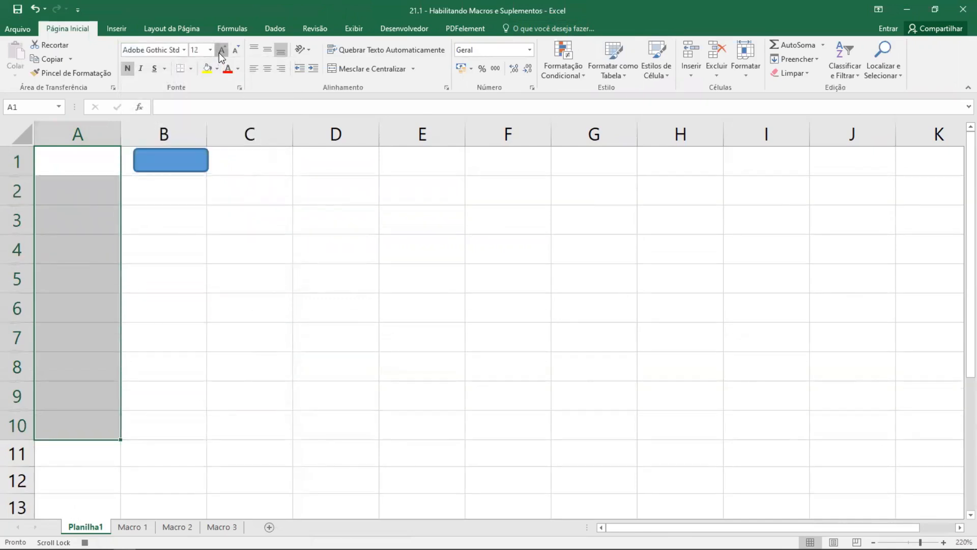
left_click(219, 53)
left_click_drag(121, 133, 154, 134)
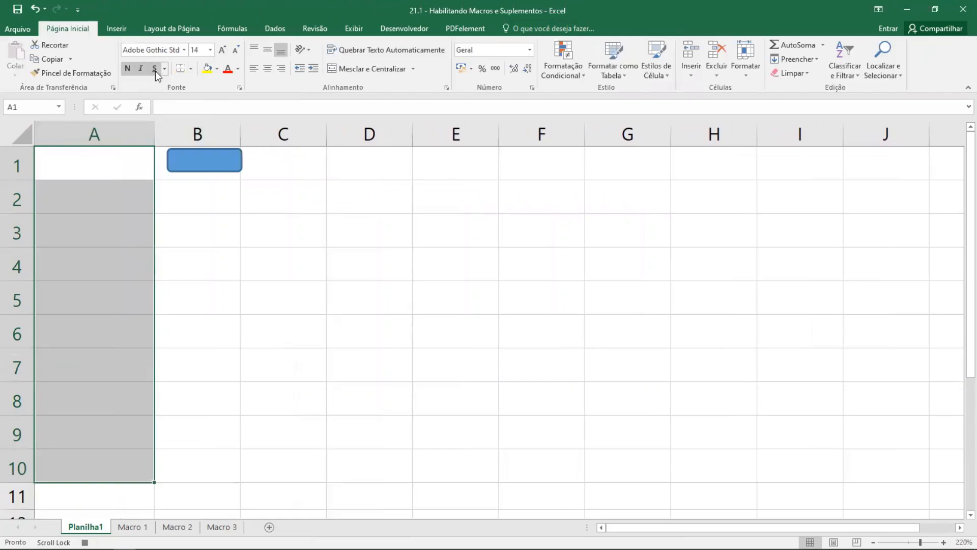
- Fill cells A1:A10 with standard green and change their font color
left_click(237, 69)
left_click(279, 179)
left_click(218, 69)
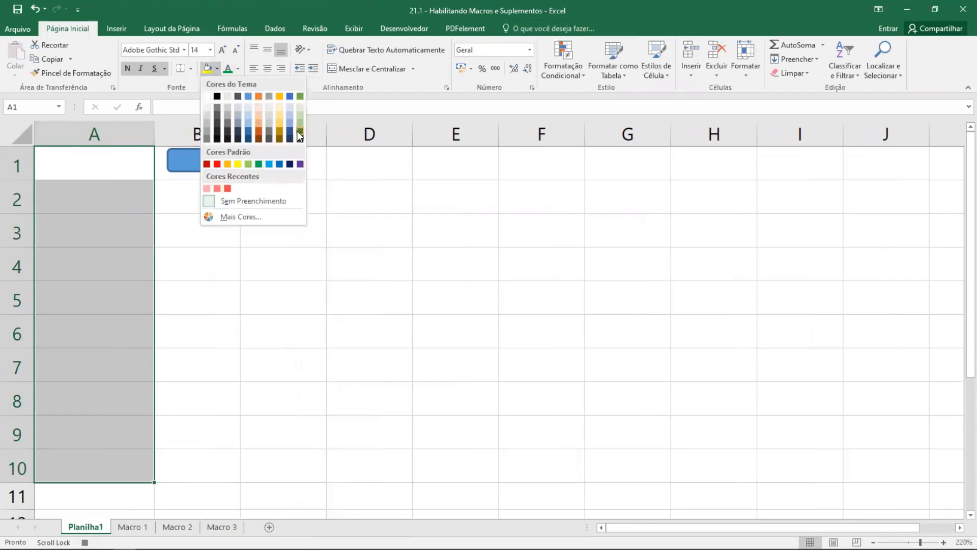
left_click(207, 97)
left_click(218, 68)
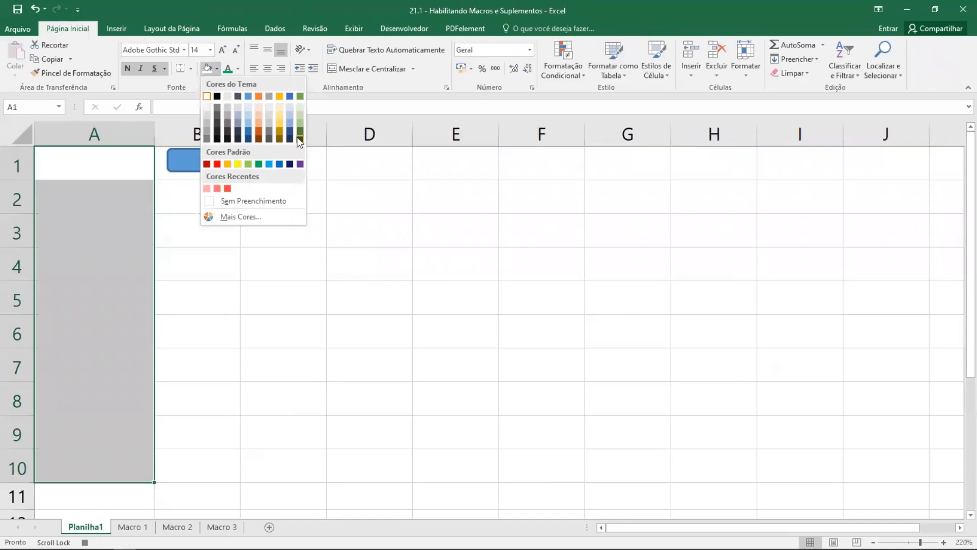
left_click(259, 164)
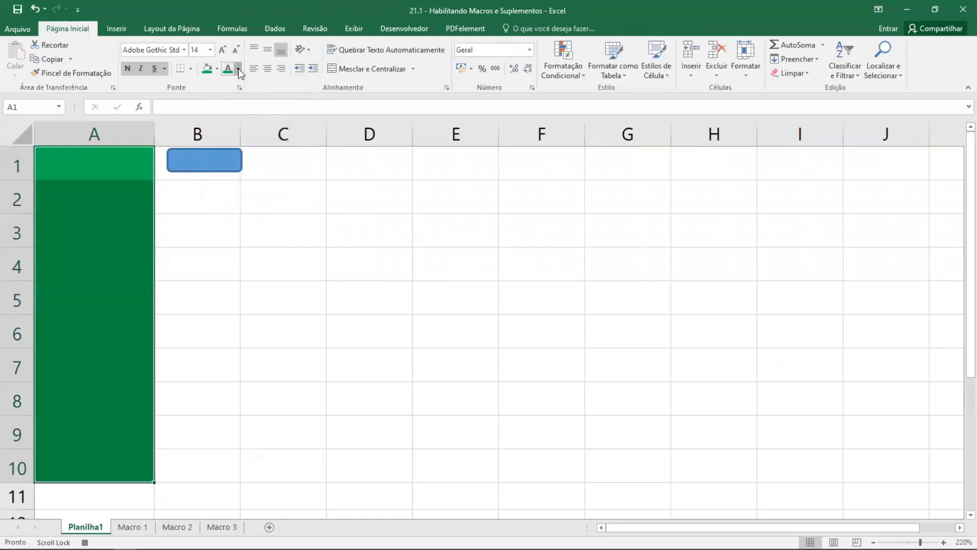
left_click(238, 68)
left_click(227, 111)
- Stop recording the macro
left_click(404, 28)
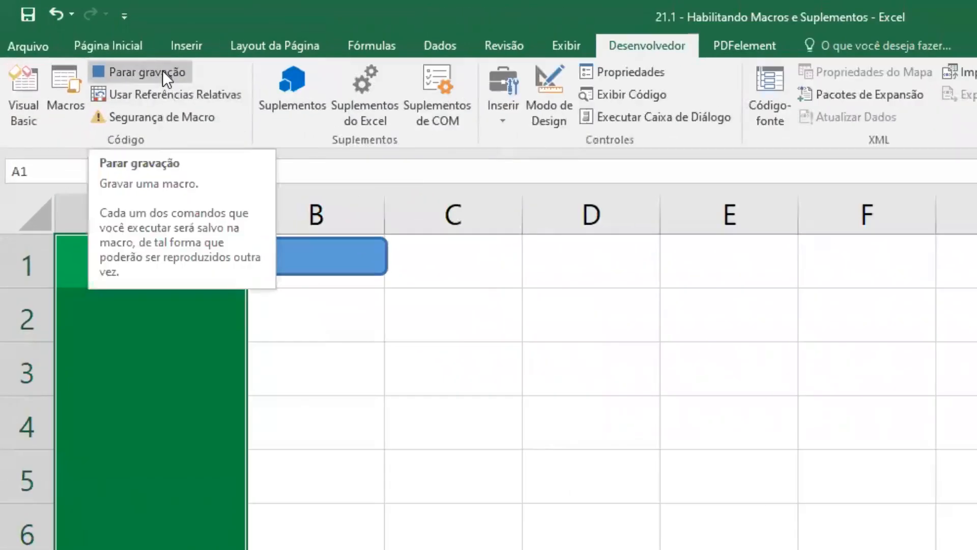
left_click(143, 65)
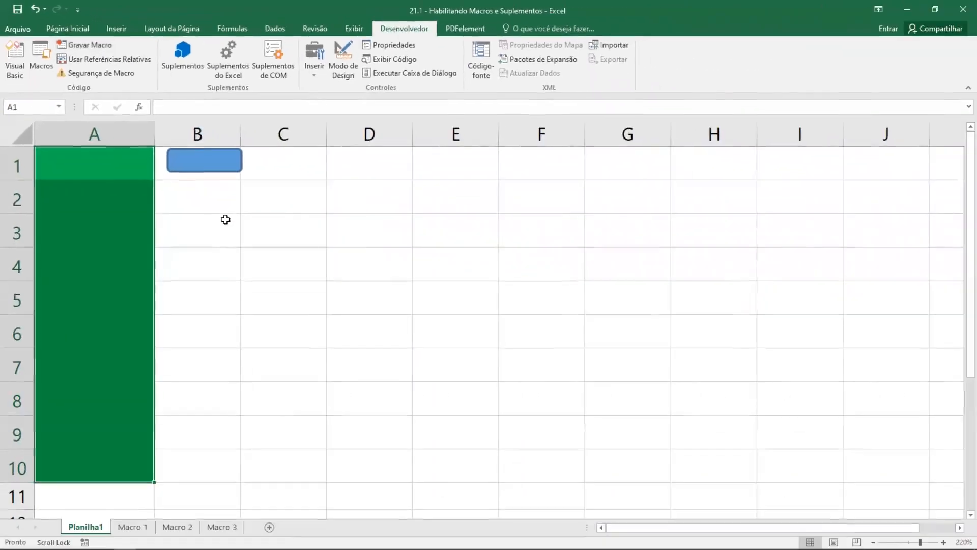
- Insert a new blank column before the green column A
left_click(359, 350)
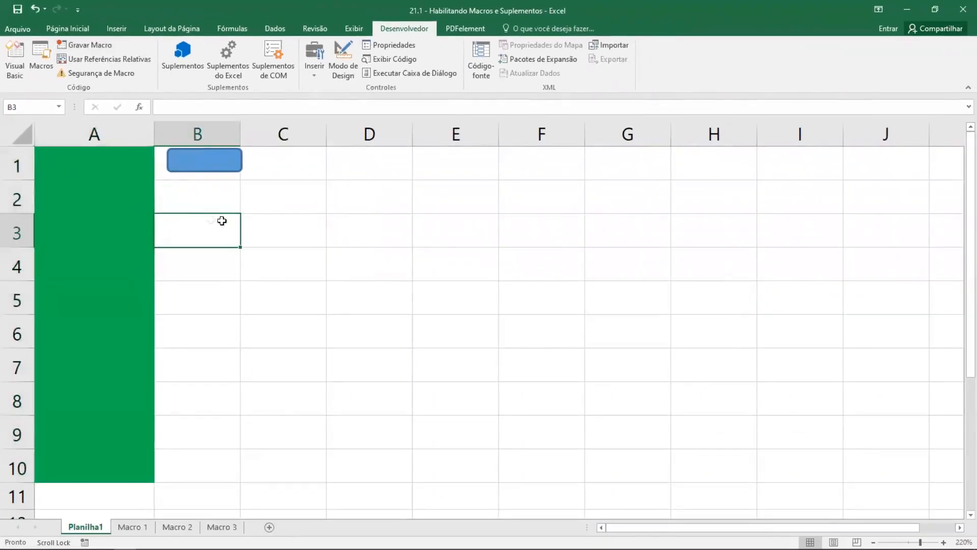
left_click(70, 136)
right_click(69, 134)
left_click(117, 222)
- Fill cells A1:A10 with the number series 1 to 10
left_click(107, 171)
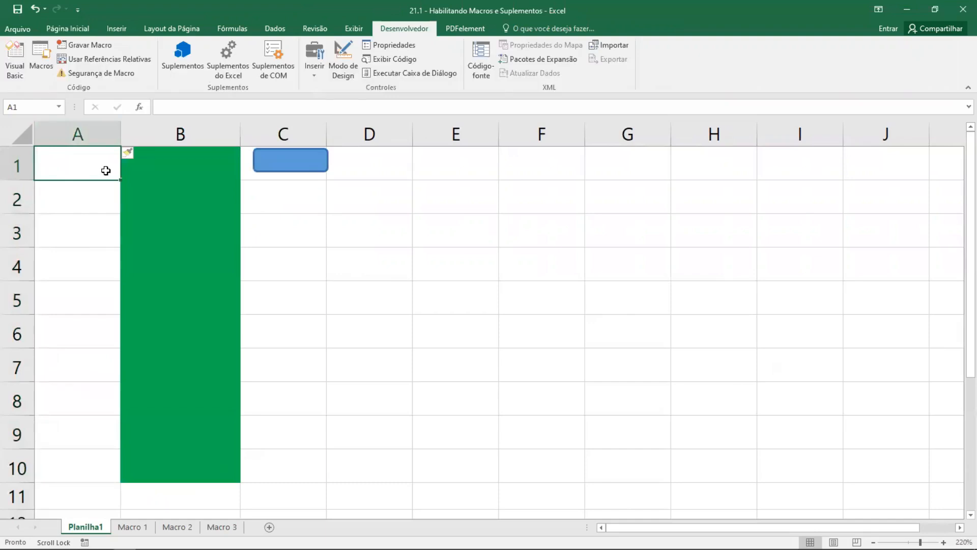
type("1")
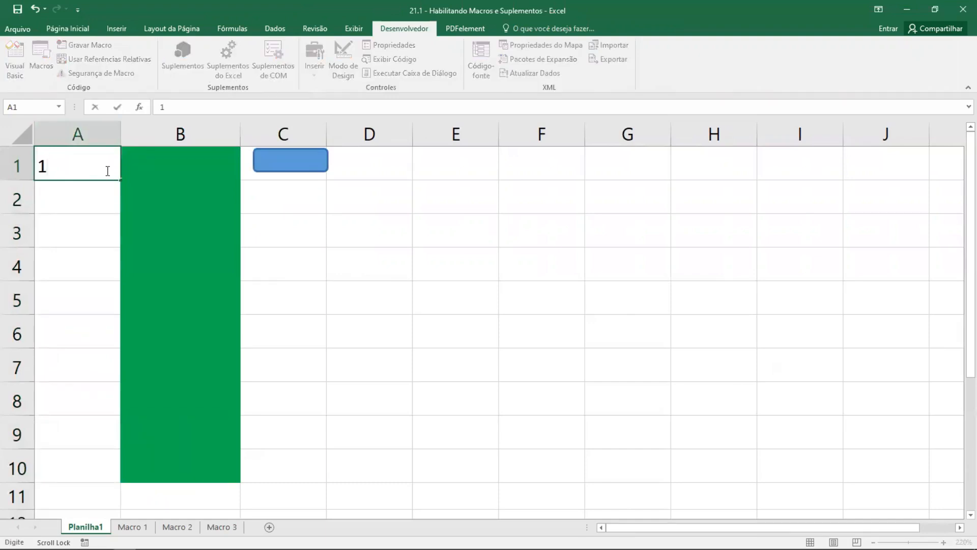
scroll(106, 171, "down", 1)
scroll(106, 171, "up", 1)
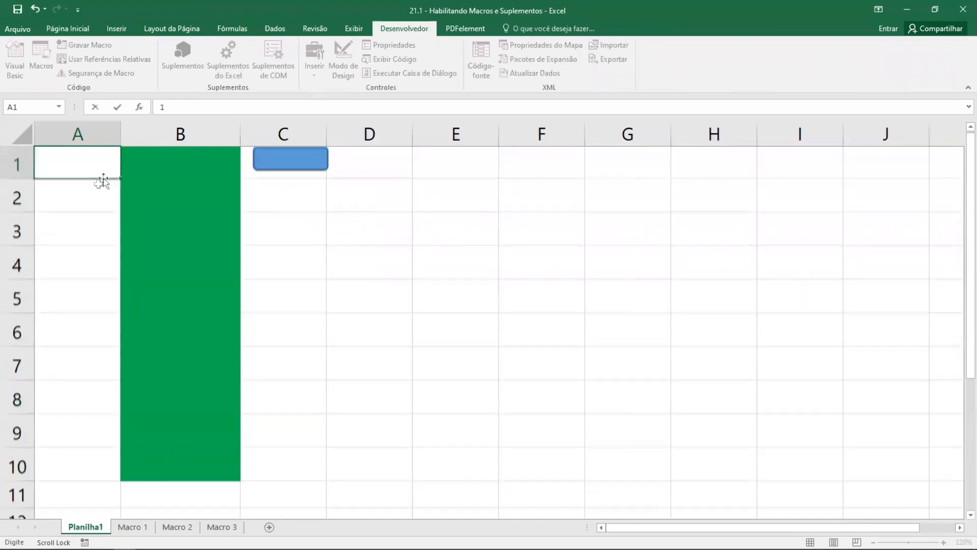
left_click(74, 197)
type("2")
key("Return")
left_click_drag(103, 161, 107, 478)
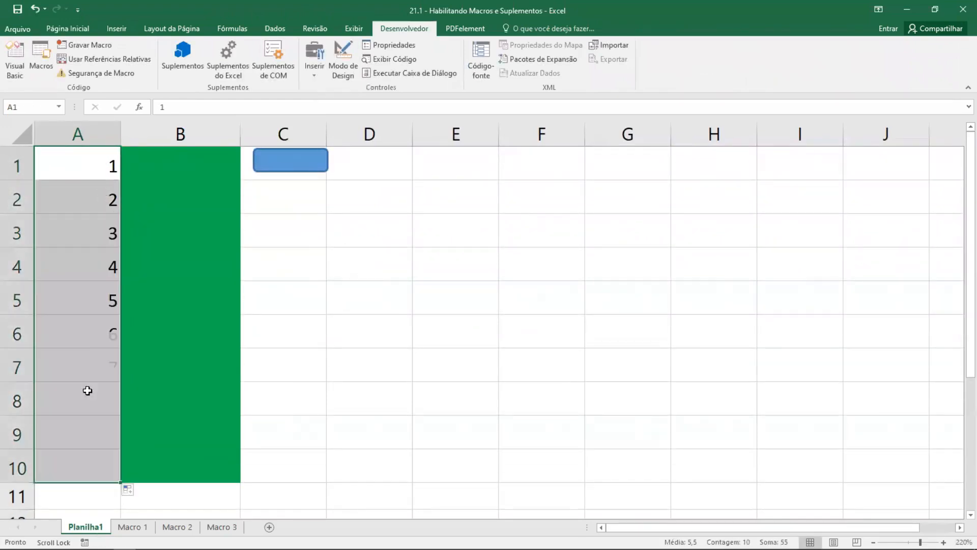
- Center the numbers in A1:A10 and run the macro assigned to the rounded rectangle
left_click(71, 29)
left_click(269, 68)
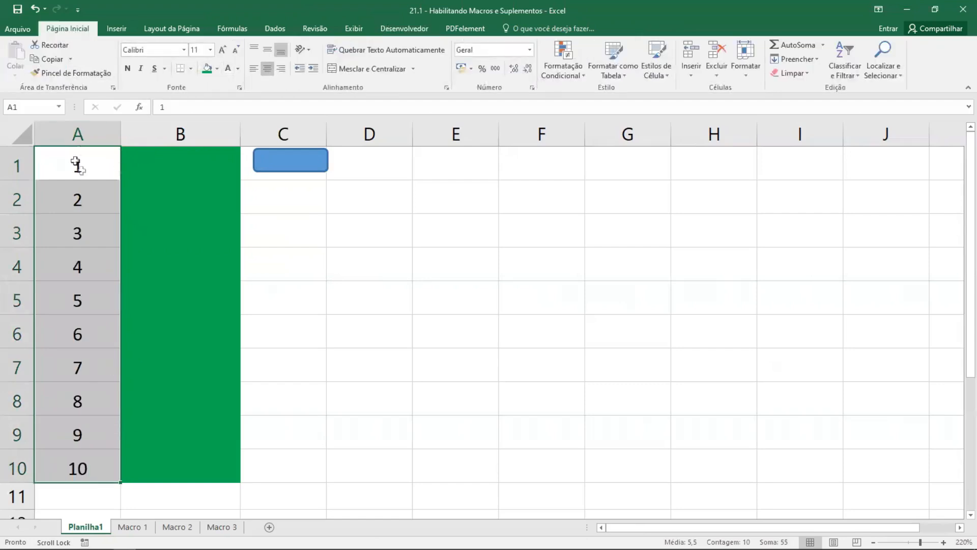
left_click(307, 307)
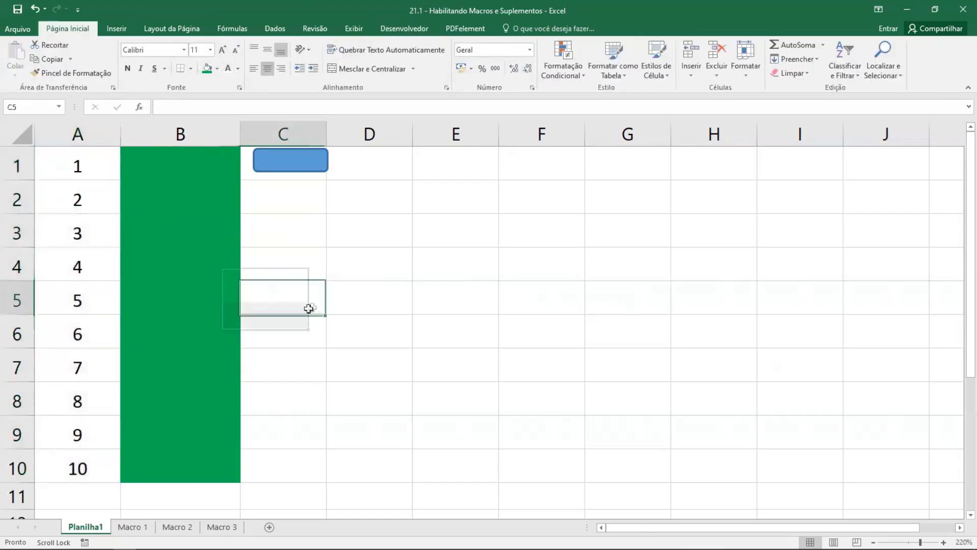
left_click(285, 166)
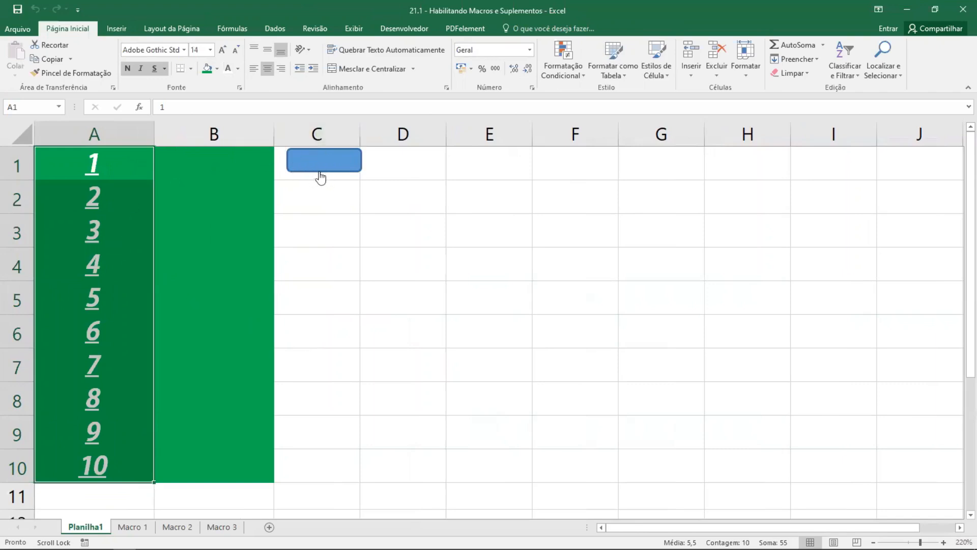
- Delete the empty green column B
left_click(196, 188)
left_click(189, 133)
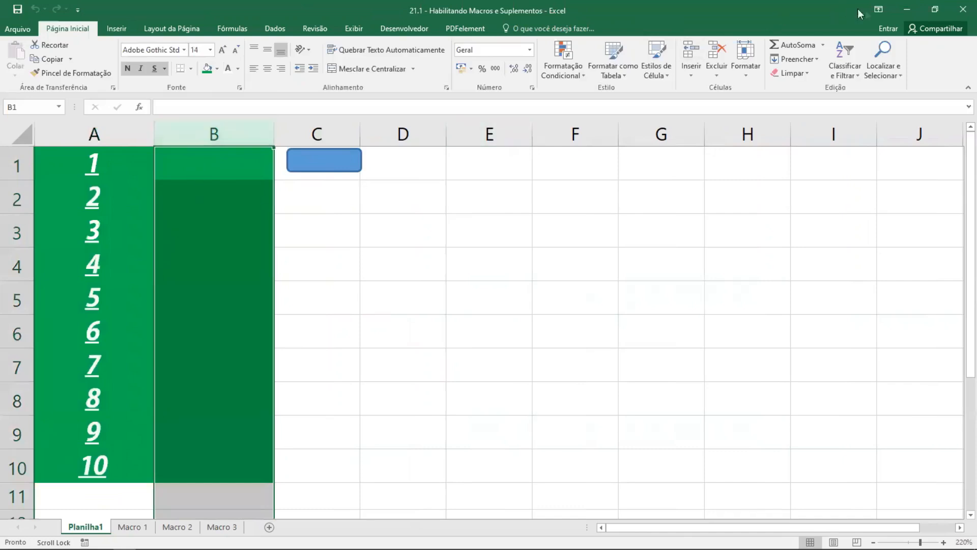
left_click(717, 51)
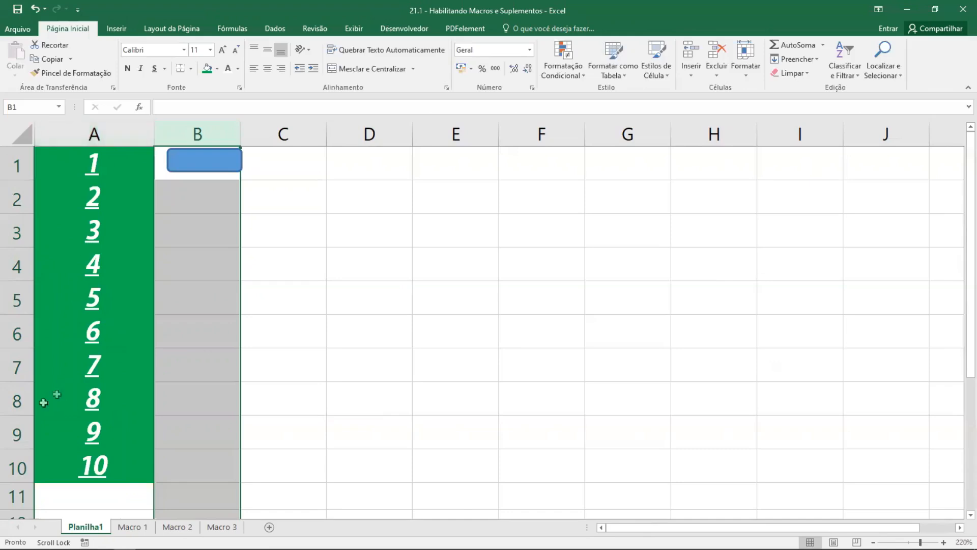
- Insert a new blank column before column A and enter "A" in cell A1
left_click(68, 124)
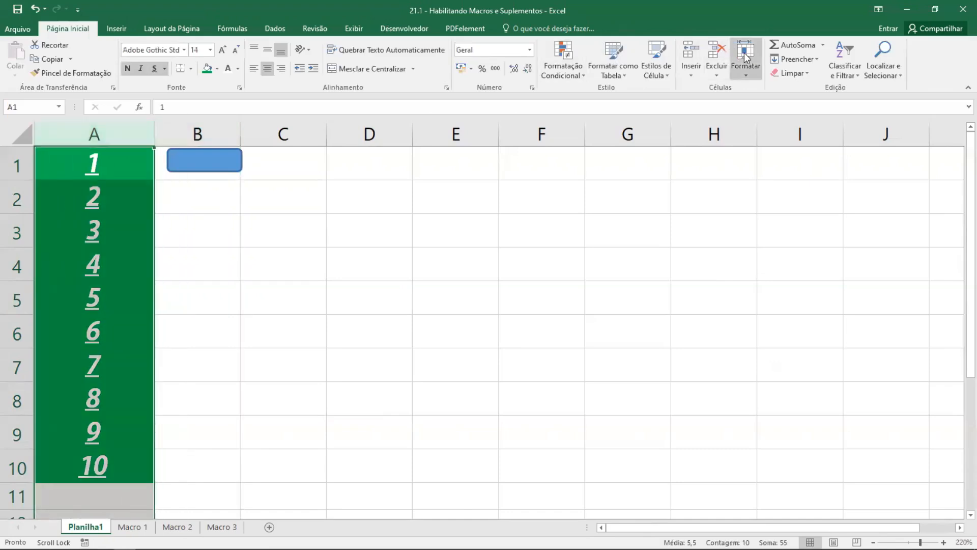
left_click(691, 56)
left_click(74, 168)
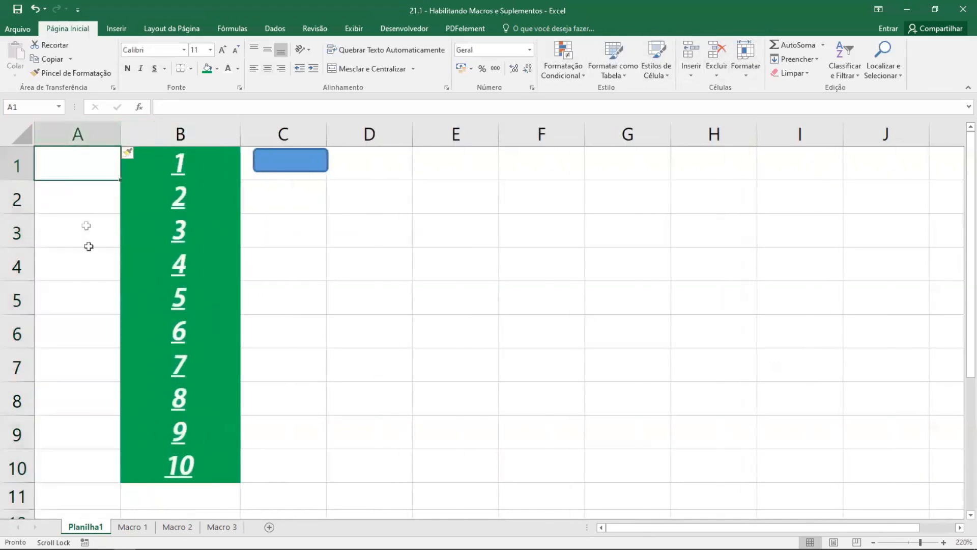
type("A")
key("Return")
- Run the rounded rectangle's macro on the new column and center cells A1:A10
left_click(292, 168)
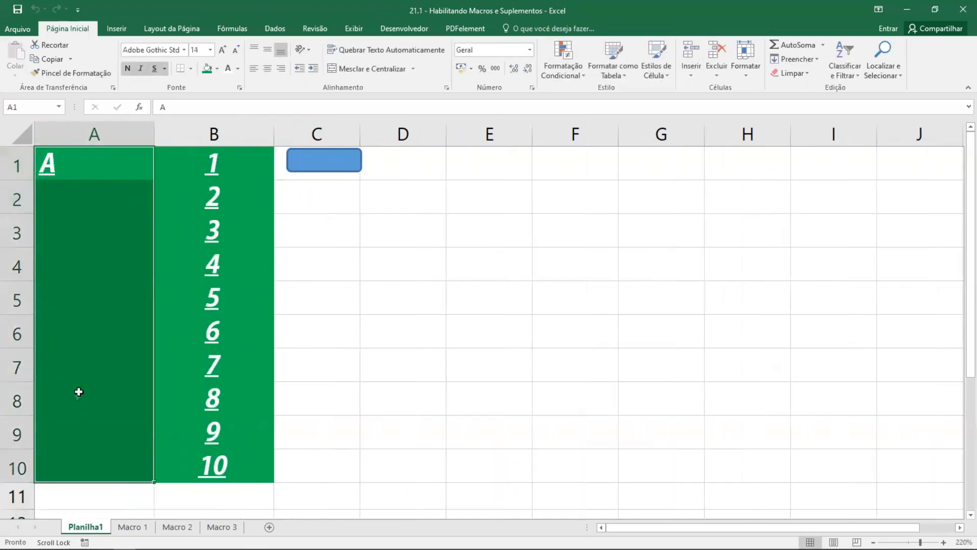
left_click(268, 73)
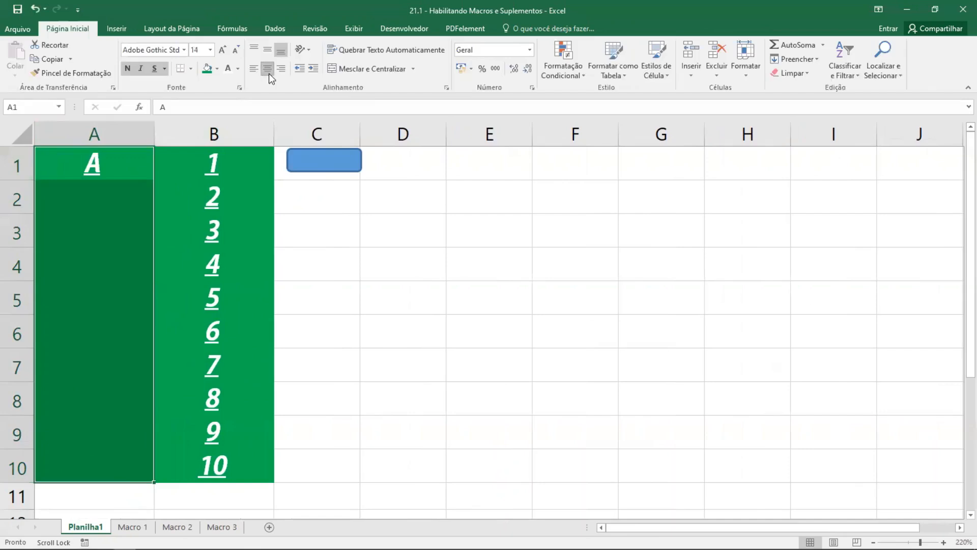